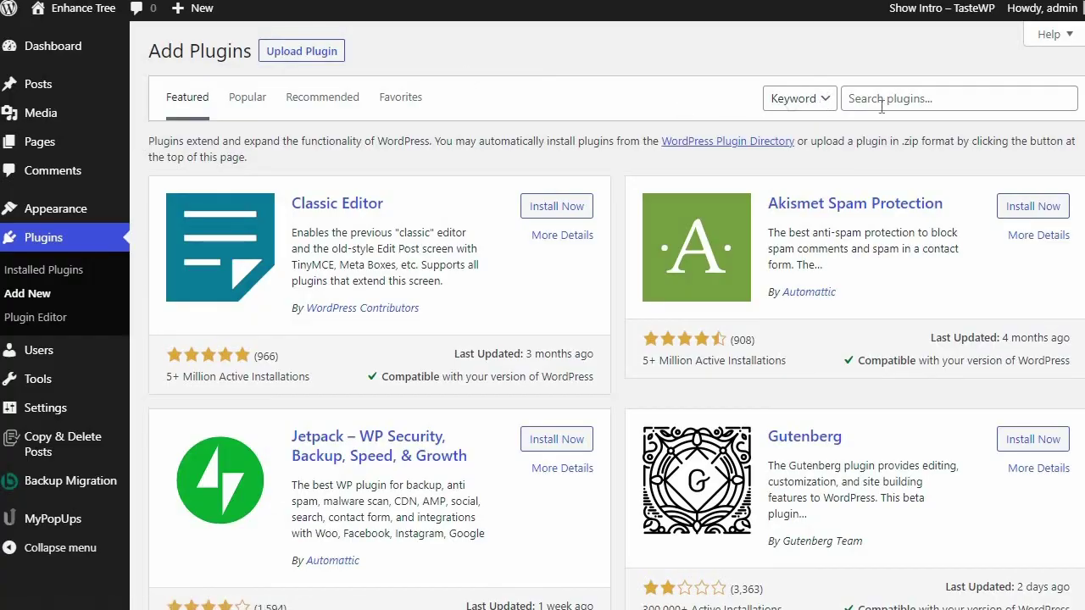
Step: Search the plugin directory for 'updraftplus' and install the UpdraftPlus backup plugin
click(881, 102)
text(updraft)
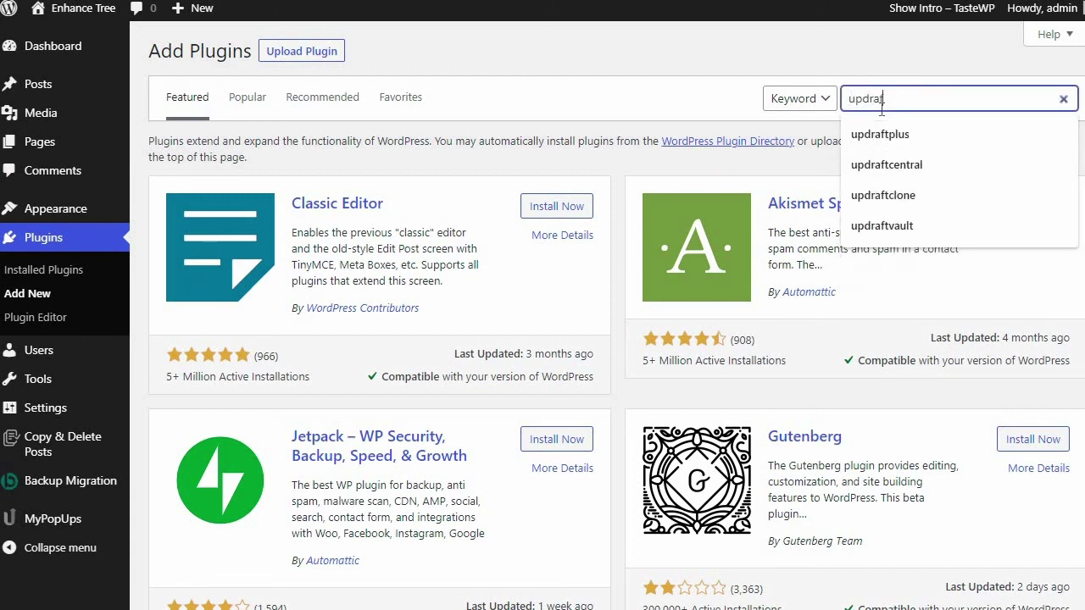
text(plus)
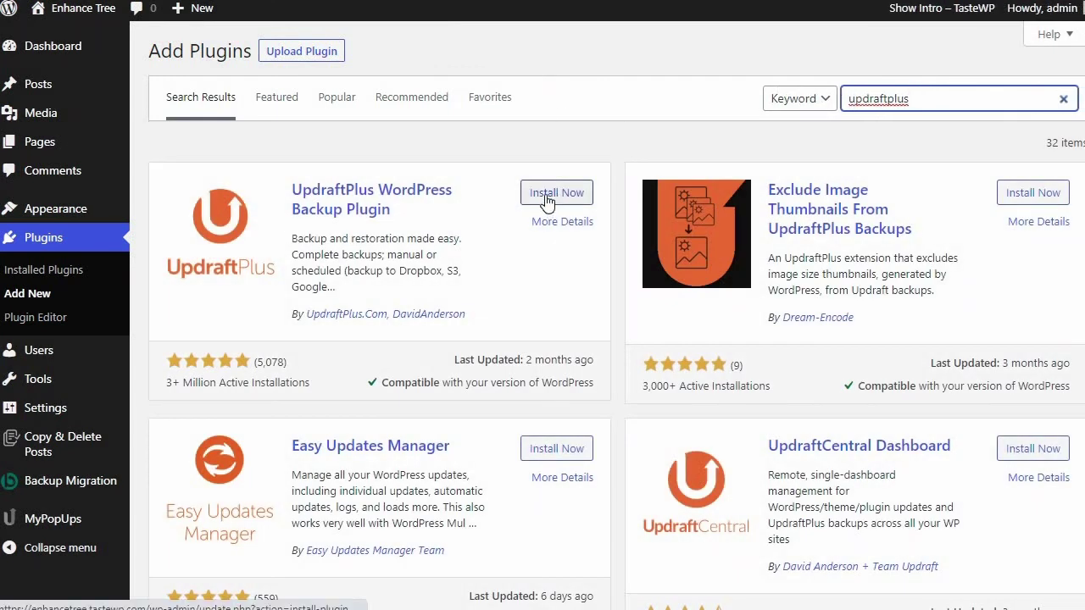
click(547, 193)
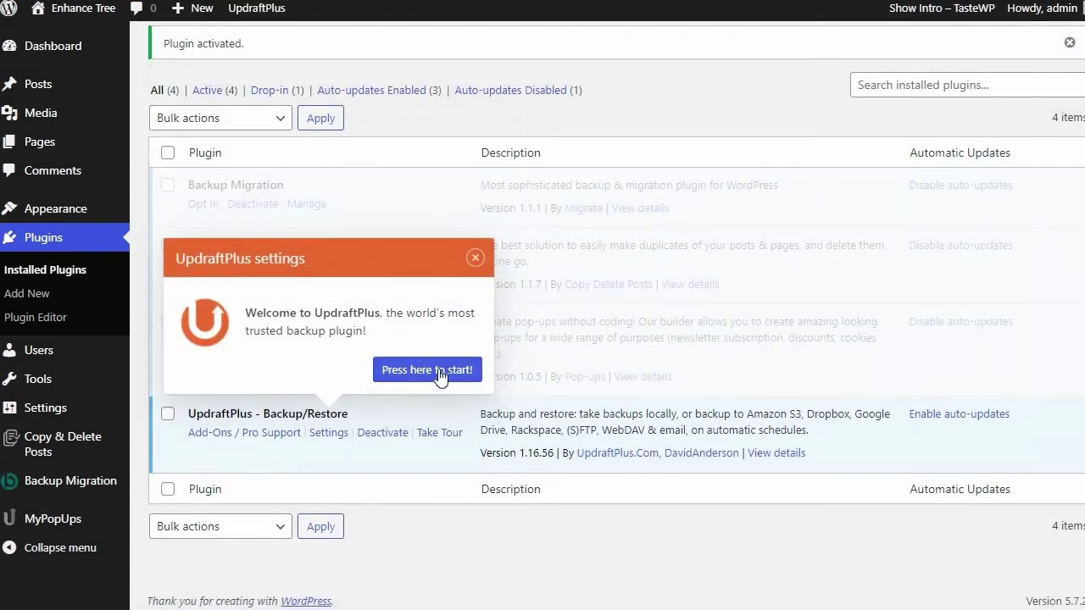
Step: Run a first manual UpdraftPlus backup of the database and files, then dismiss the finished message
click(438, 376)
click(826, 298)
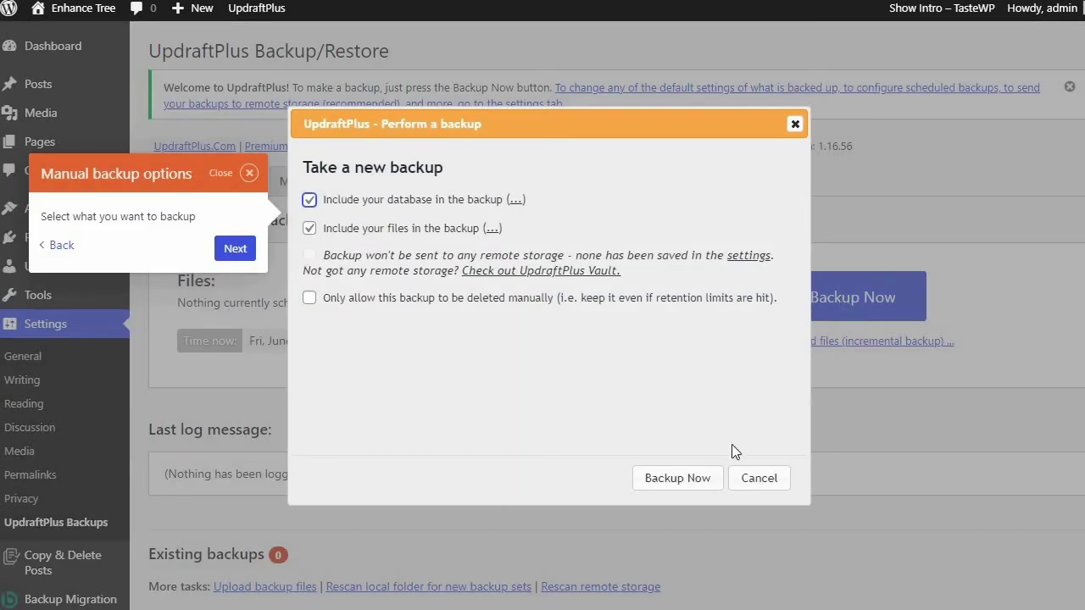
click(683, 480)
click(763, 247)
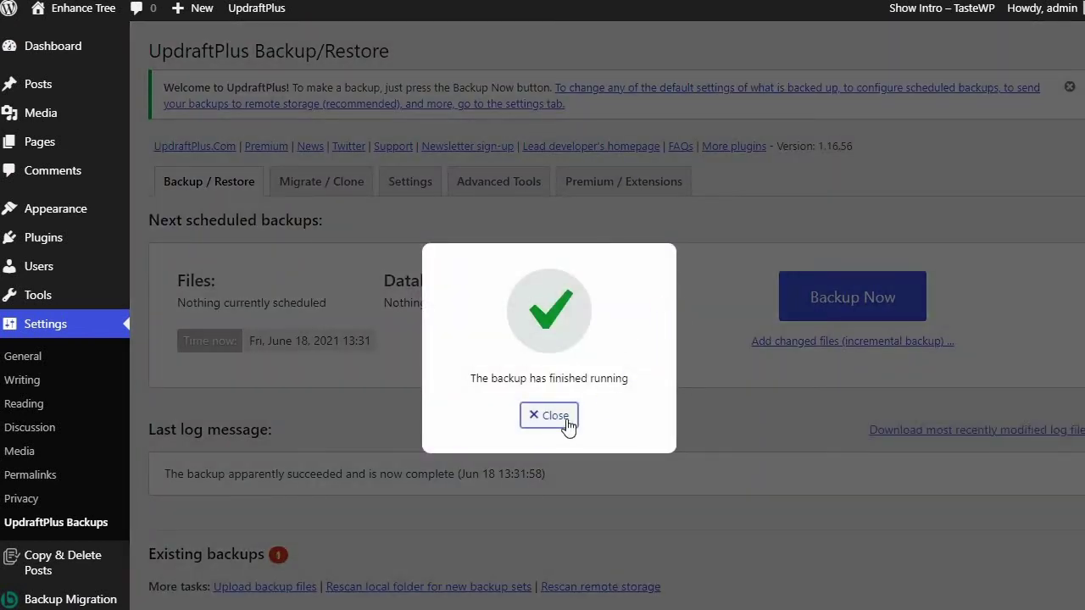
click(564, 418)
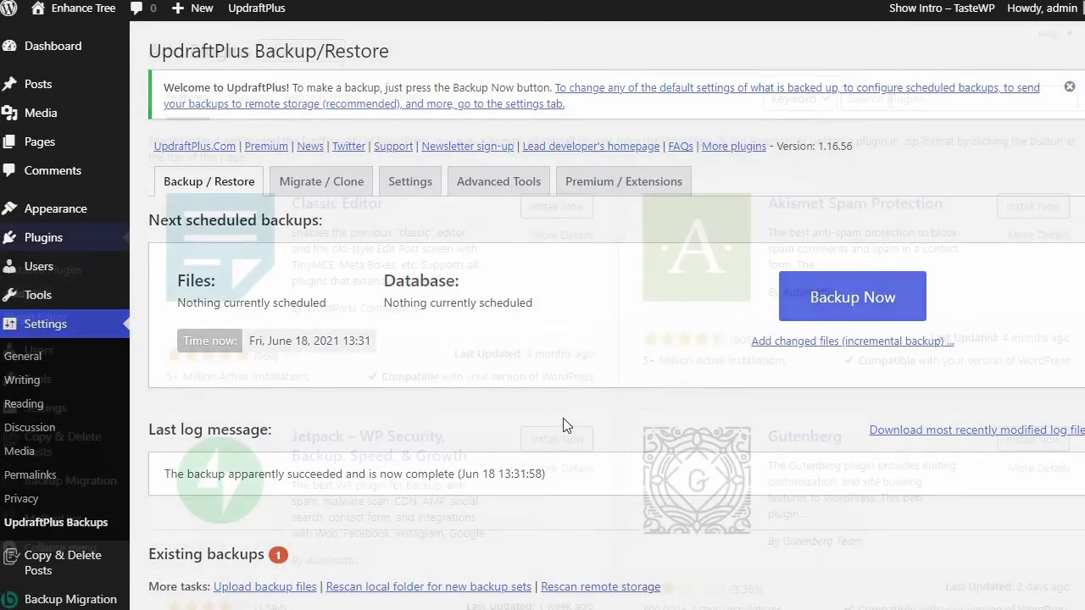
Step: Search the plugin directory for 'backupbuddy'
click(891, 101)
text(b)
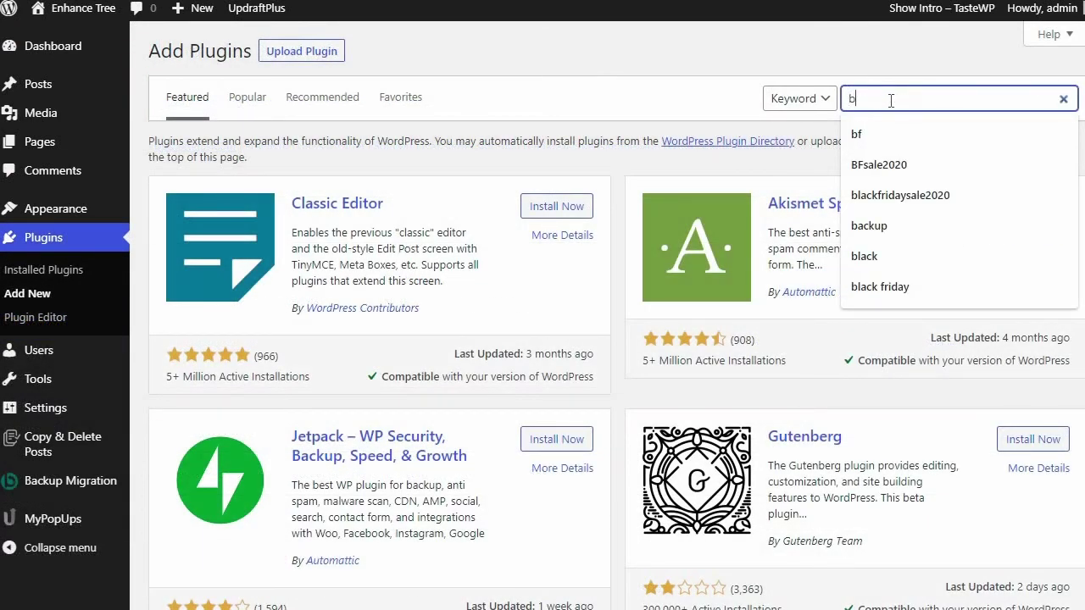
text(ackupbudd)
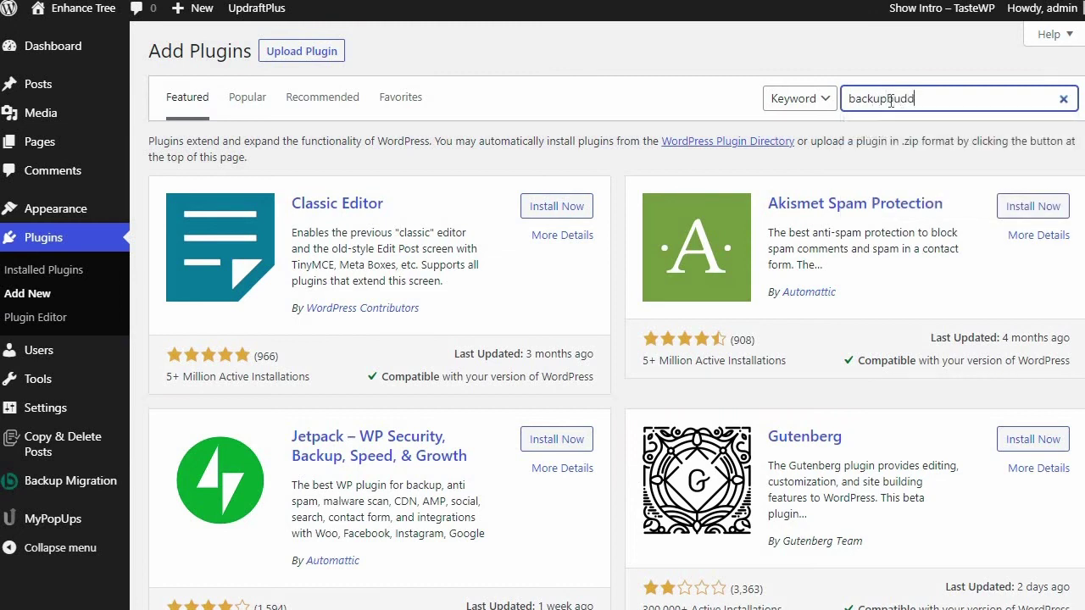
text(y)
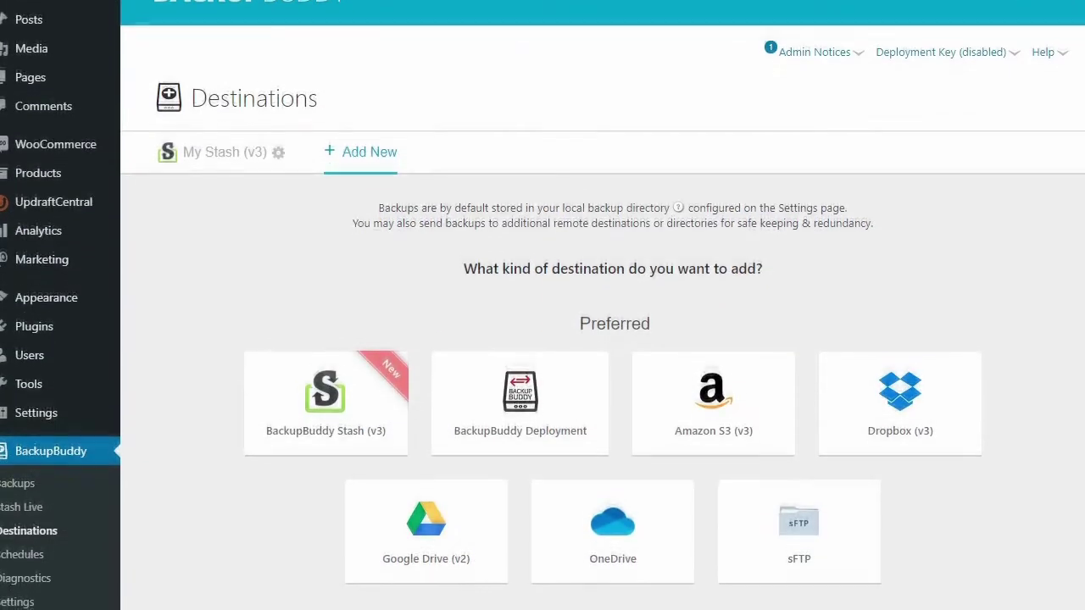
scroll(602, 339, down, 2)
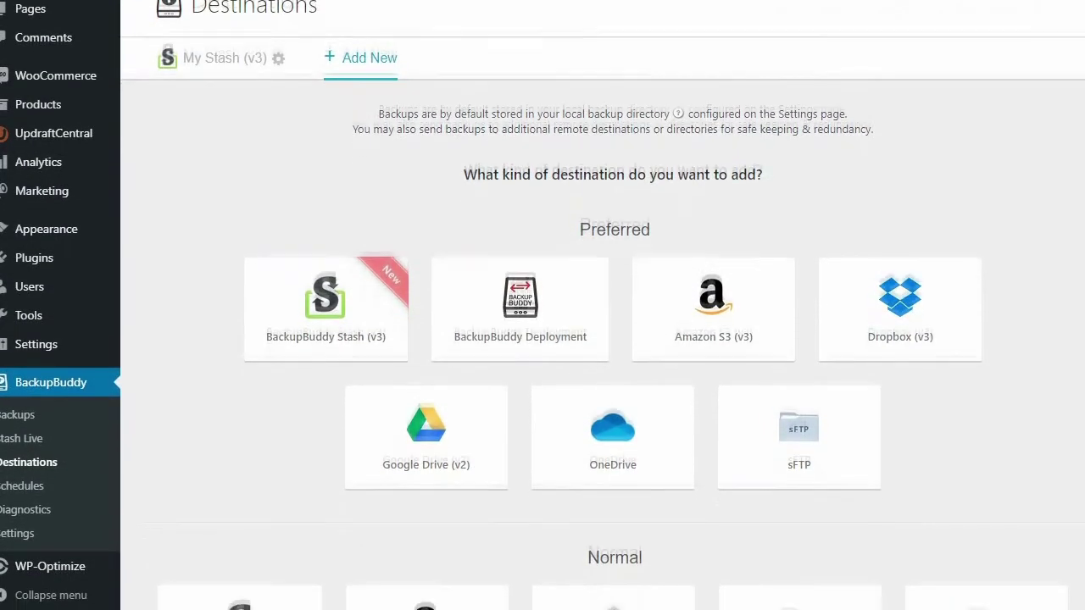
scroll(602, 339, down, 4)
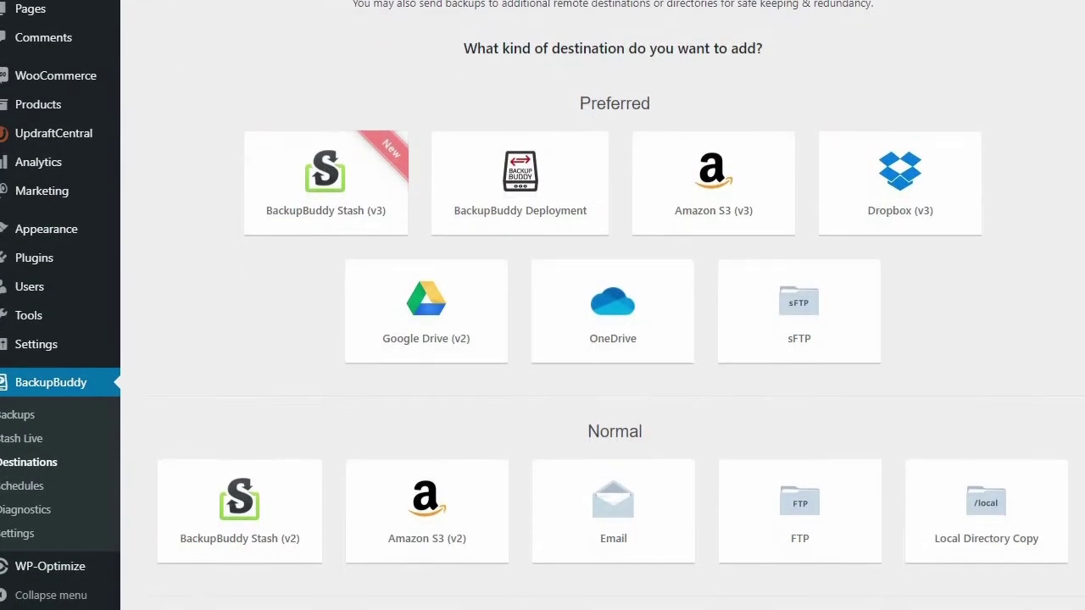
scroll(602, 339, down, 3)
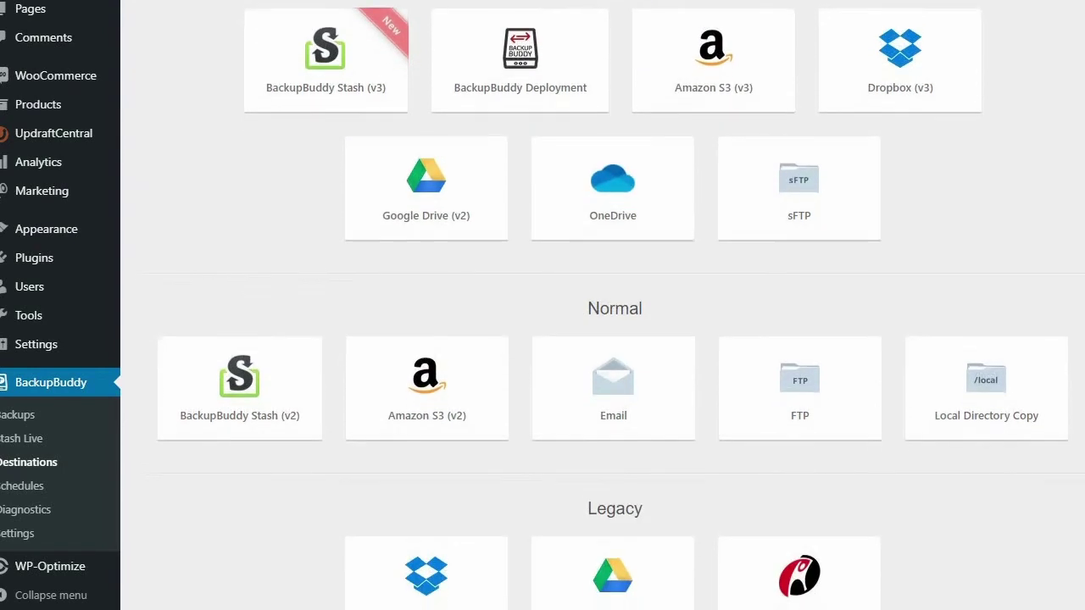
scroll(1080, 250, down, 1)
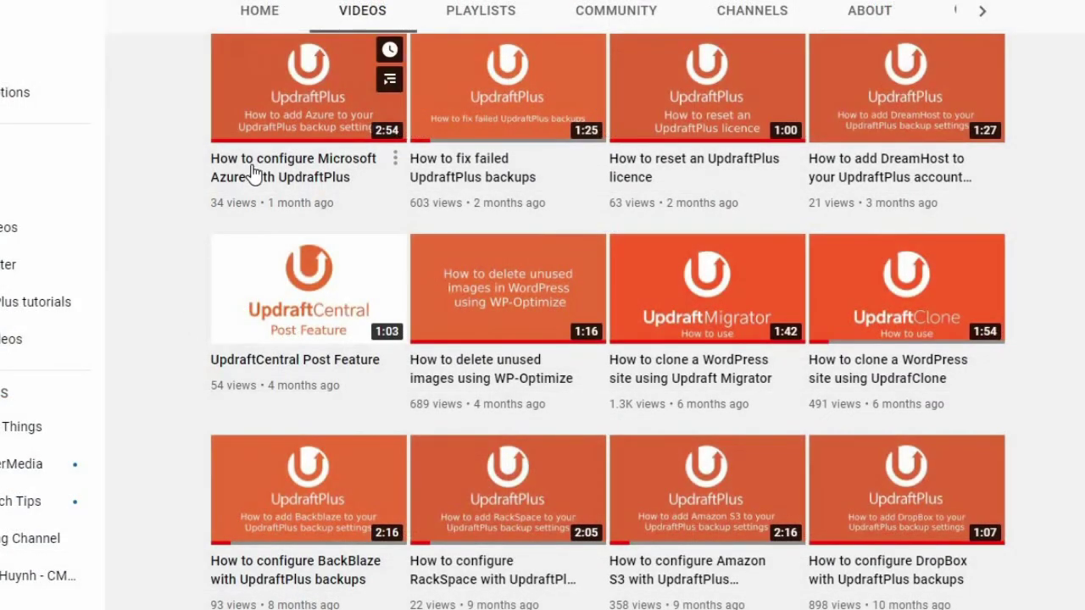
mouse_move(892, 153)
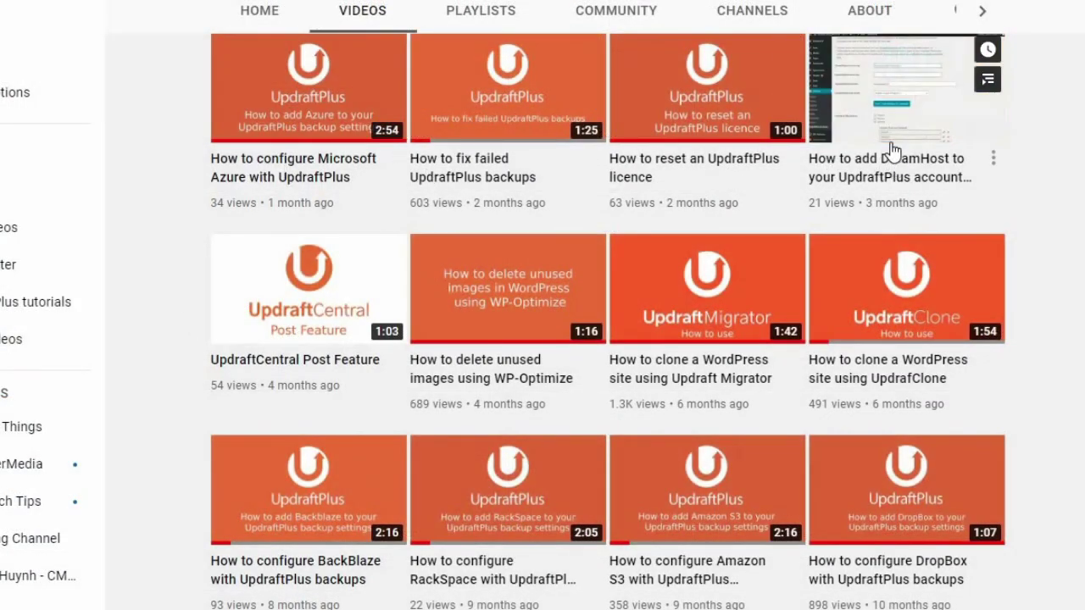
mouse_move(652, 379)
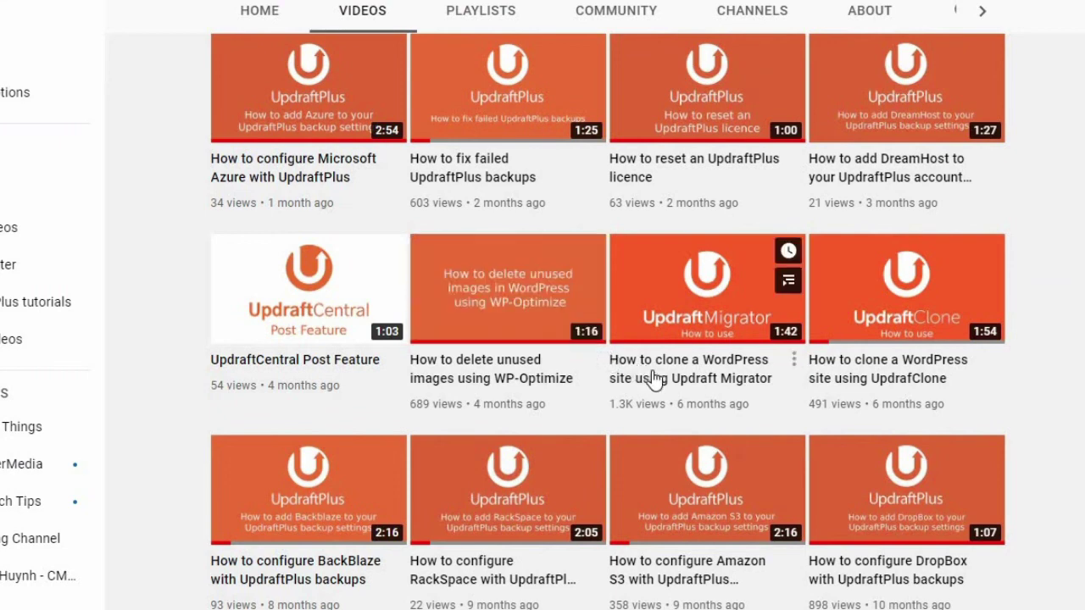
scroll(928, 403, down, 2)
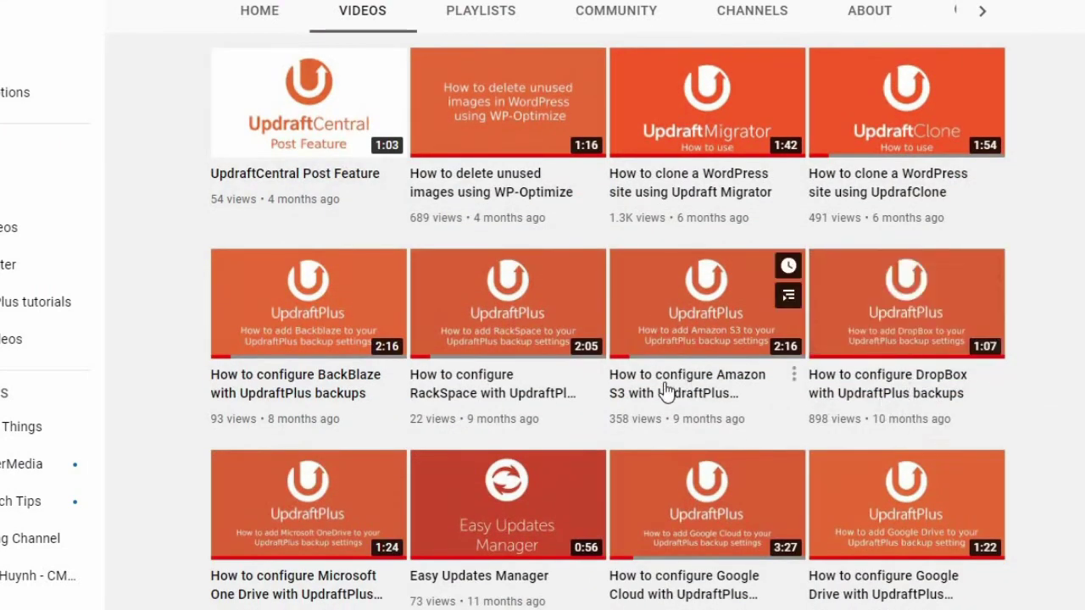
mouse_move(496, 399)
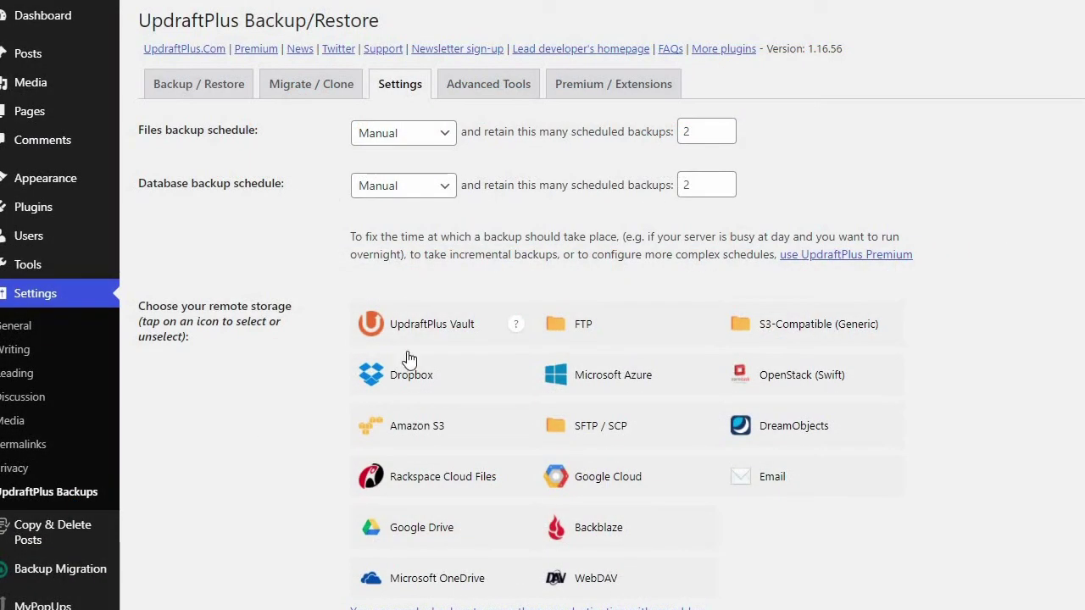
Step: Schedule UpdraftPlus file backups every 12 hours, keeping 5 file backups
click(392, 139)
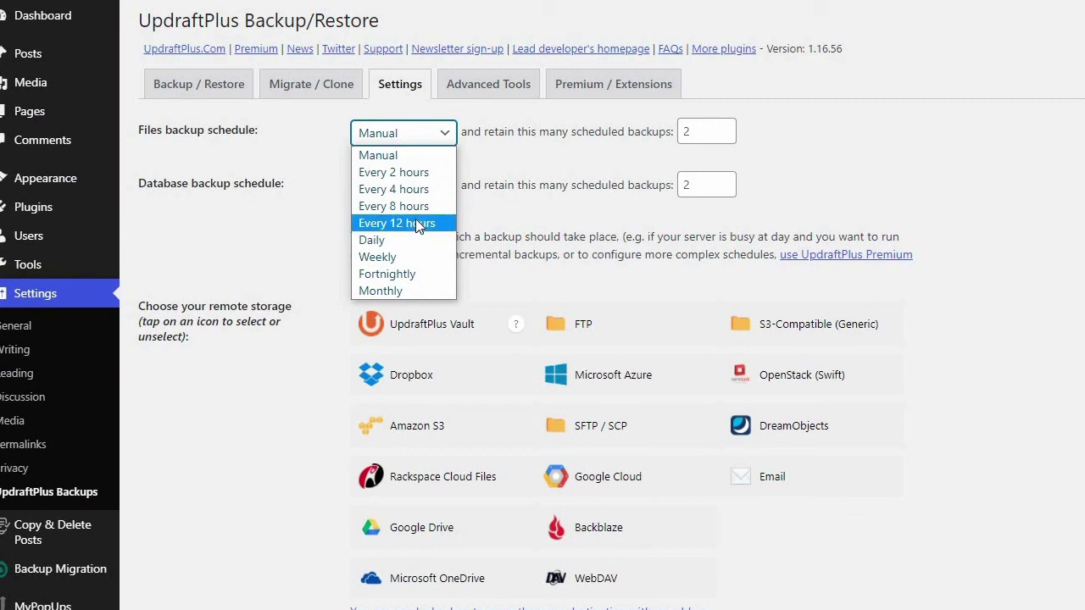
click(419, 224)
click(523, 213)
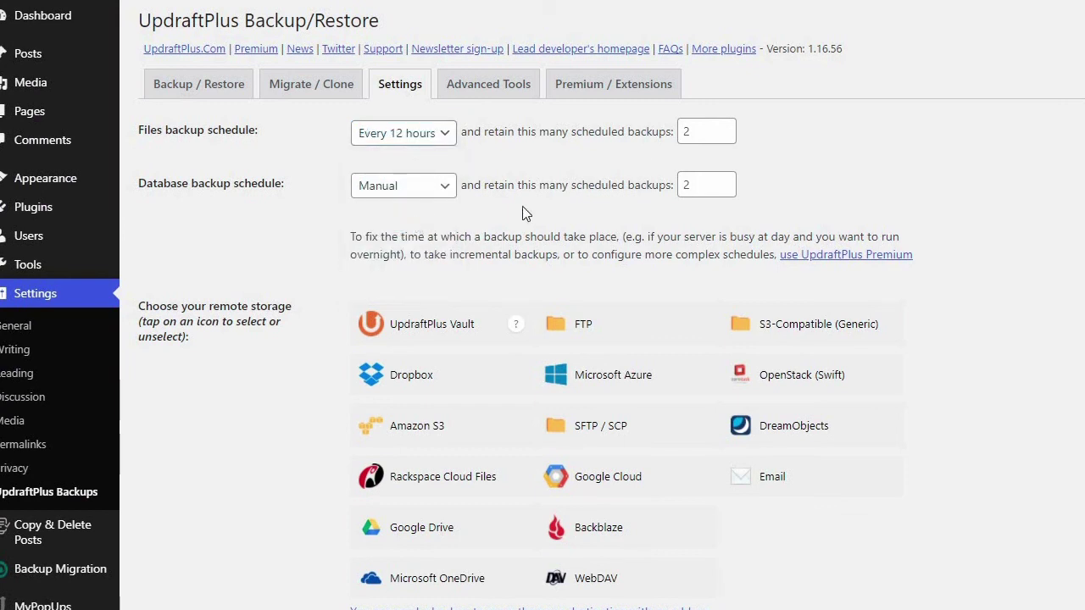
click(711, 132)
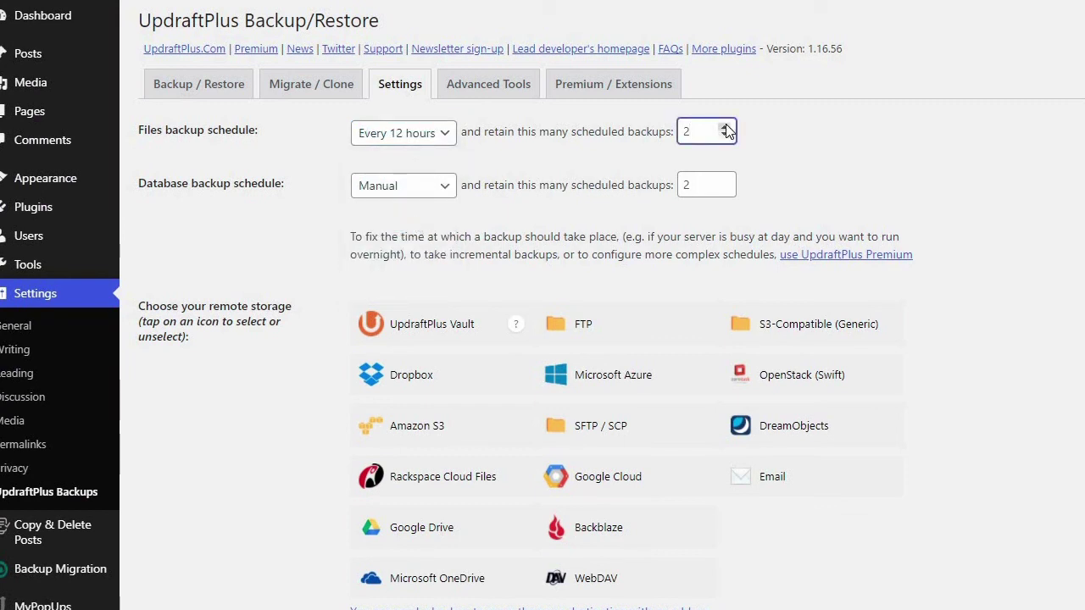
click(725, 127)
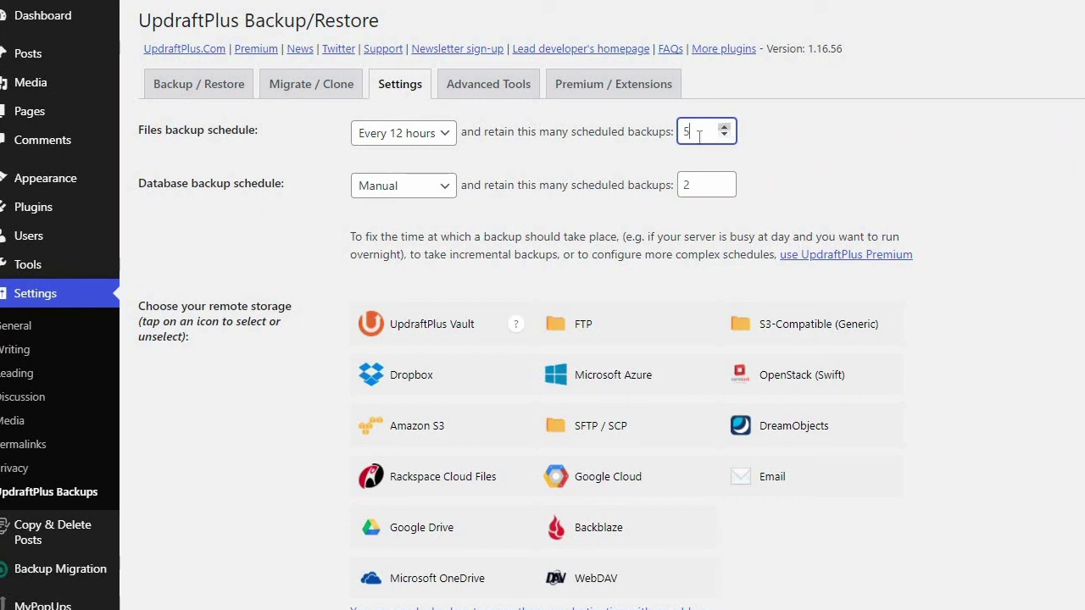
Step: Schedule database backups every 12 hours, keep 3 of them, and save the settings
click(425, 194)
click(412, 293)
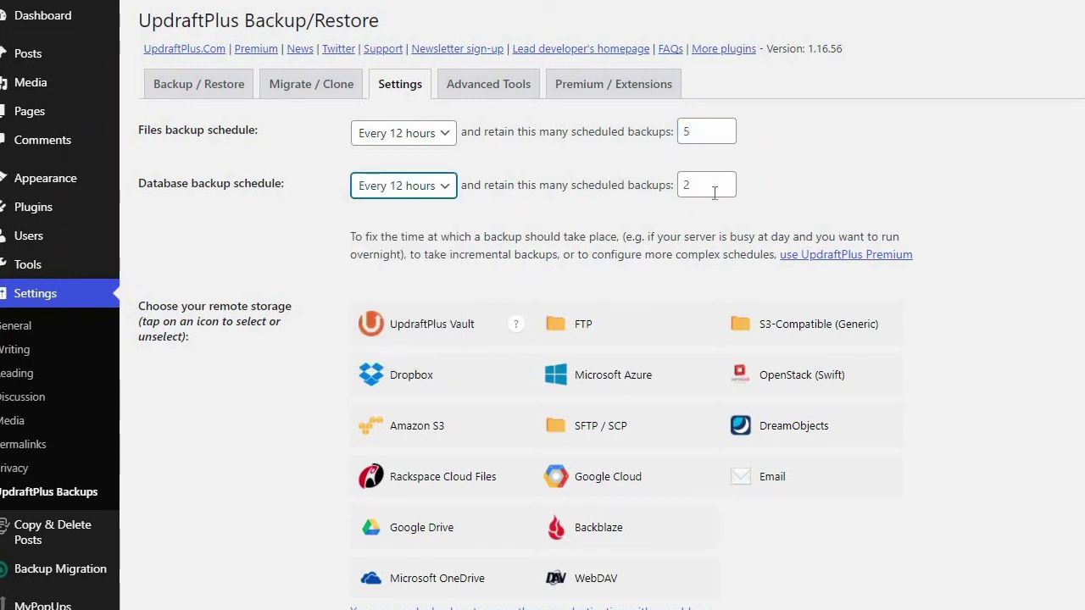
click(725, 181)
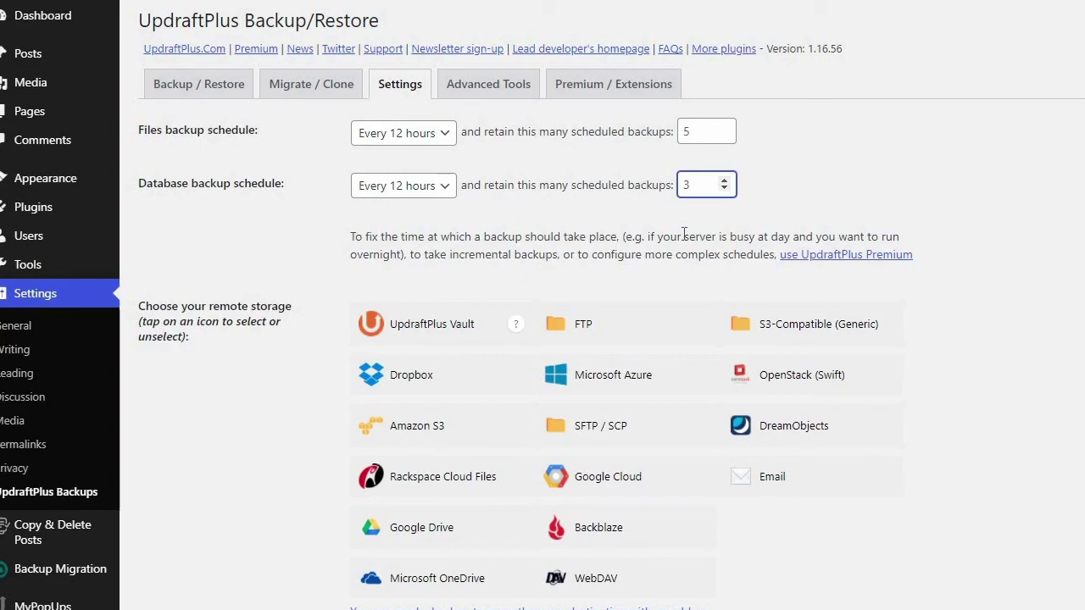
scroll(297, 356, down, 10)
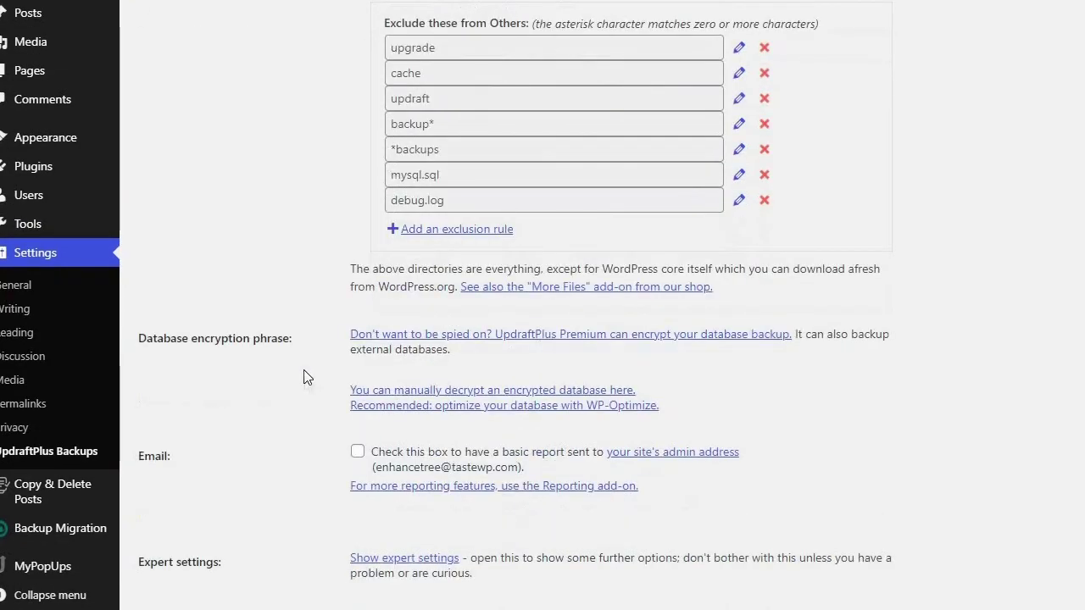
scroll(300, 465, down, 4)
click(380, 354)
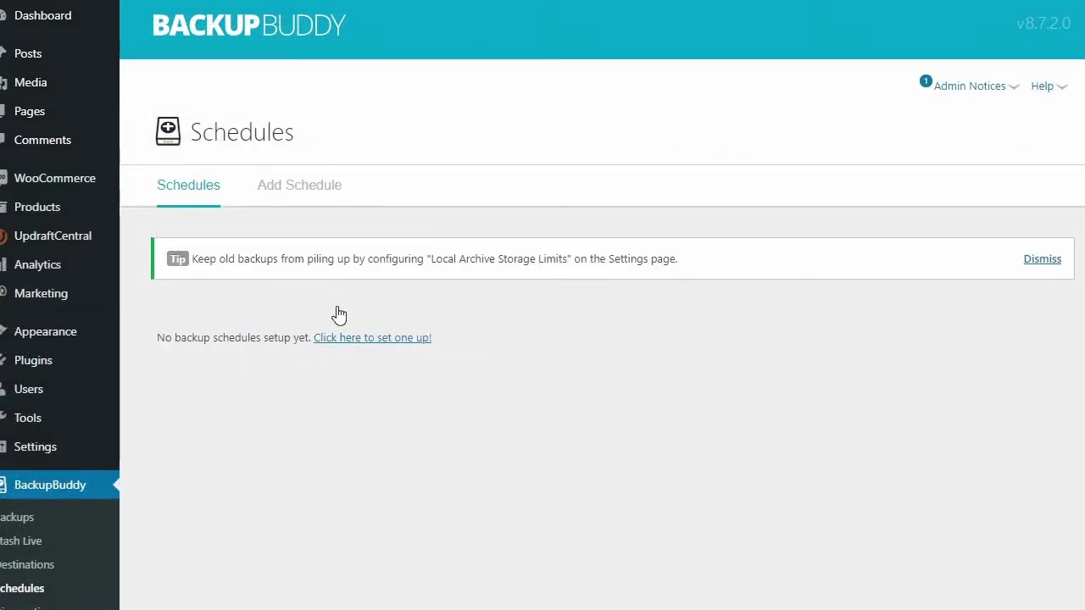
Step: Bring up the form for adding a new backup schedule
click(305, 194)
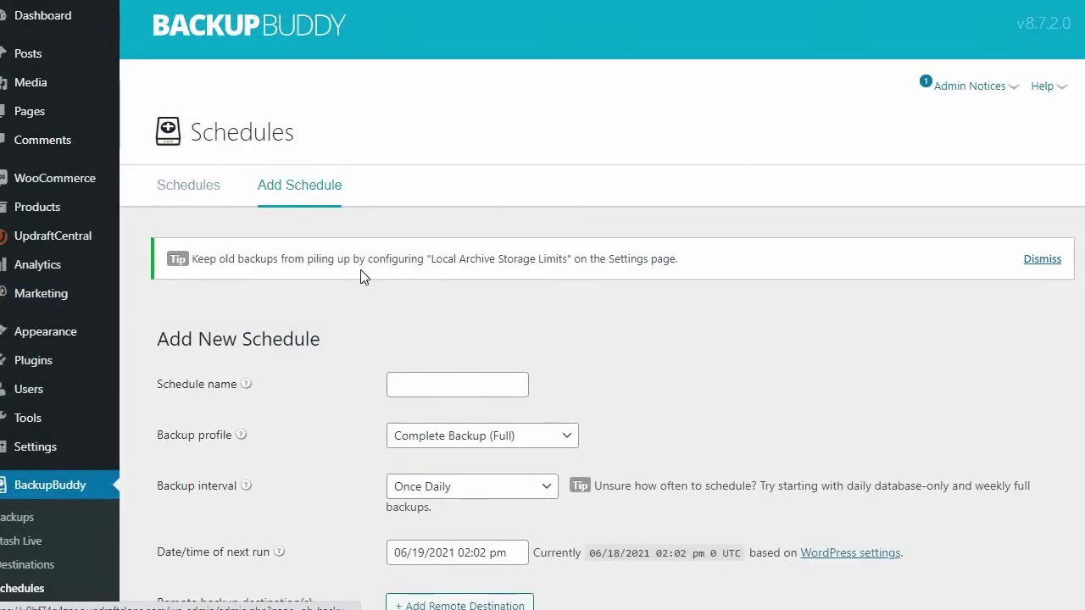
scroll(362, 275, down, 1)
scroll(360, 281, down, 3)
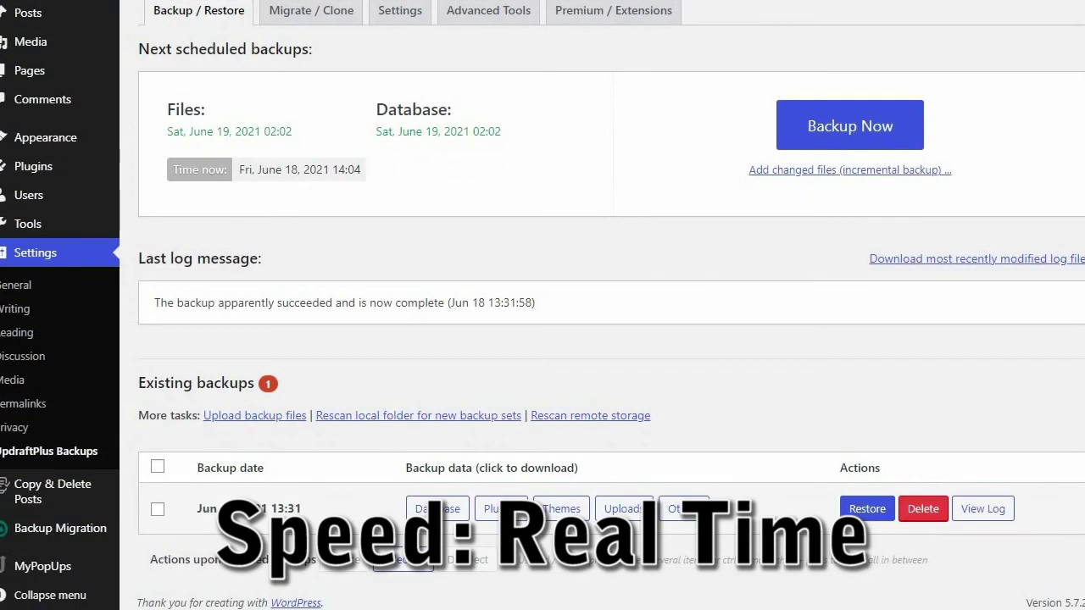
Step: Restore the Jun 18 backup with Plugins, Themes, Uploads, Others and Database selected
click(876, 512)
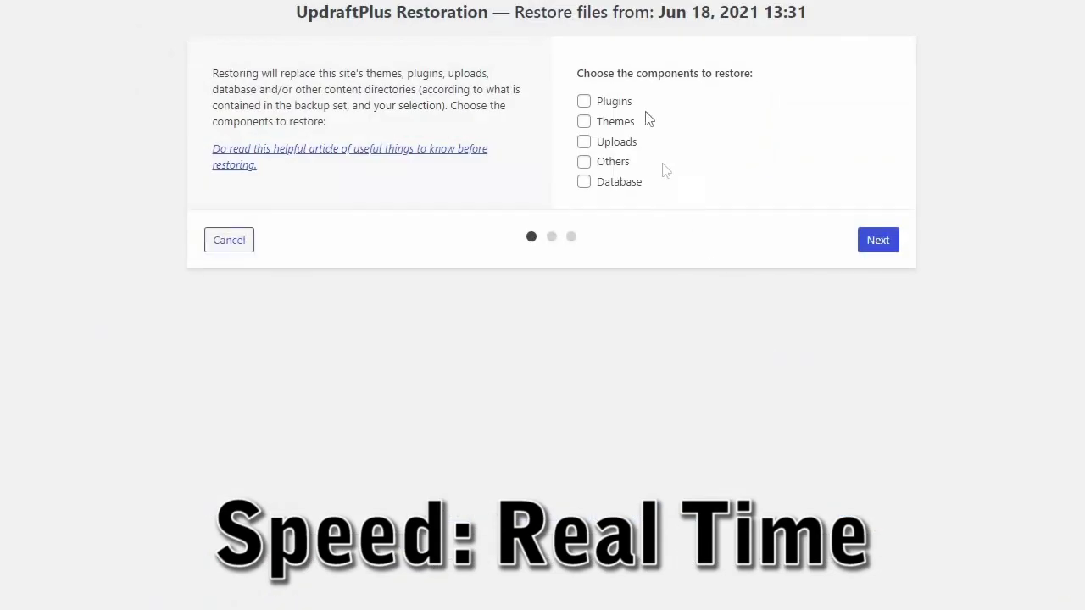
click(584, 100)
click(584, 121)
click(584, 142)
click(584, 161)
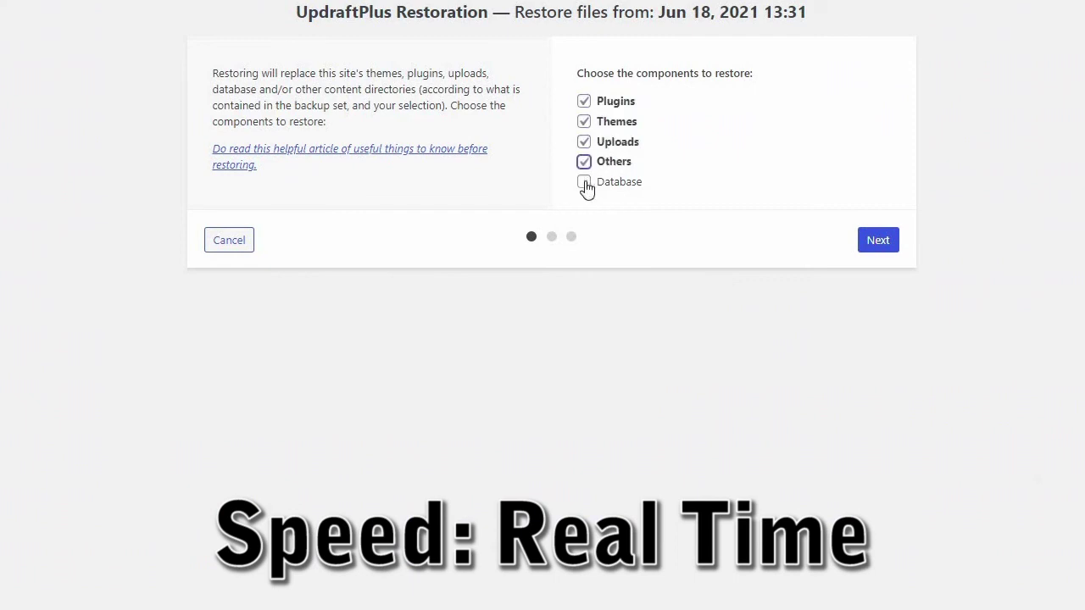
click(584, 182)
Step: Run the restore, then return to the UpdraftPlus configuration
click(891, 243)
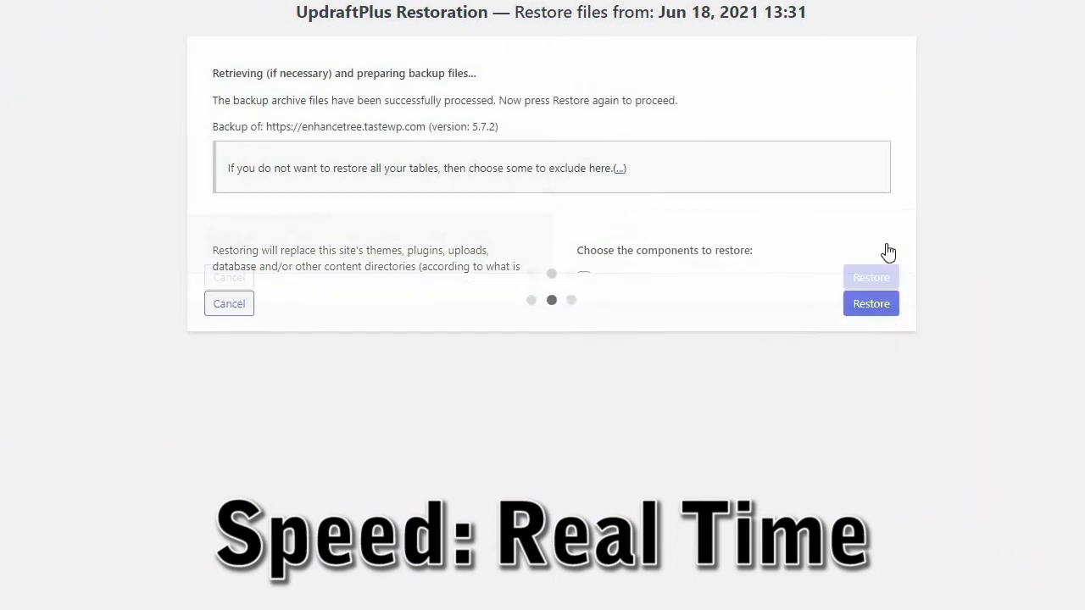
click(873, 245)
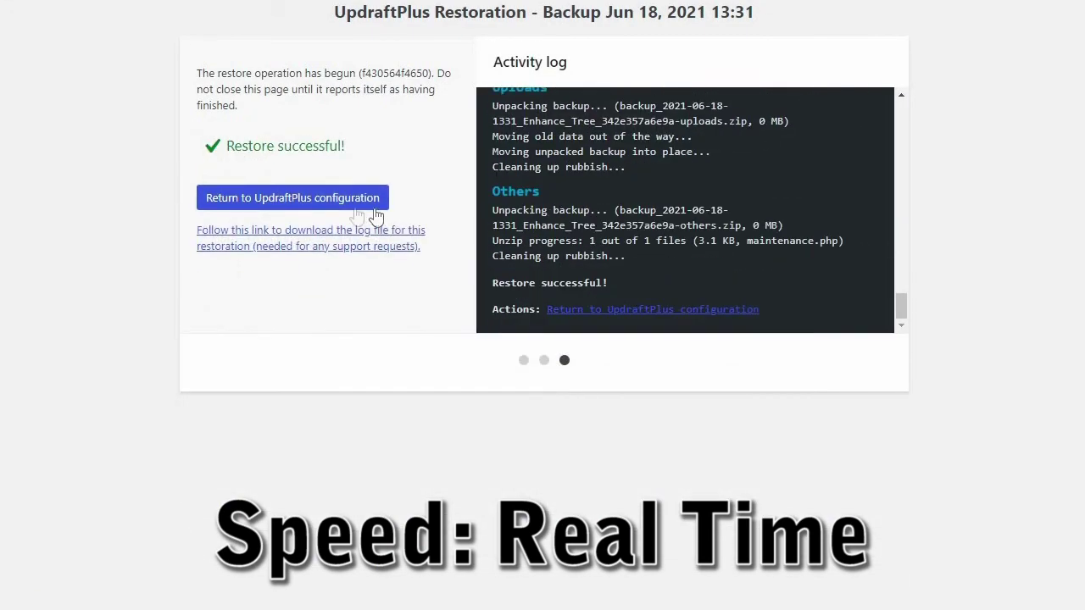
click(321, 206)
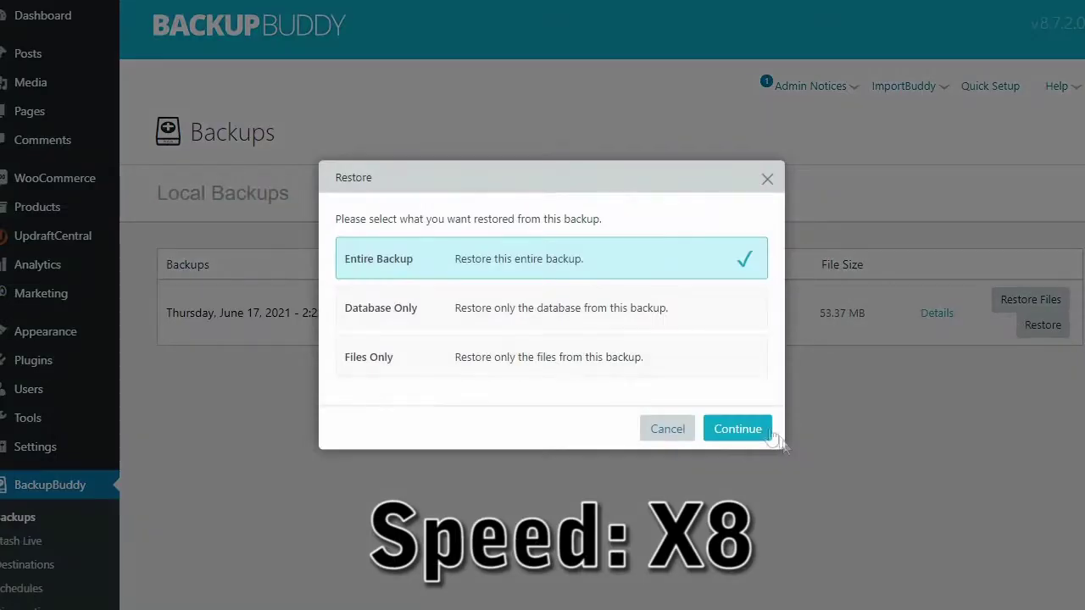
Step: Restore the Entire Backup from June 17, 2021, accepting the restore warning
click(737, 427)
click(386, 338)
click(731, 375)
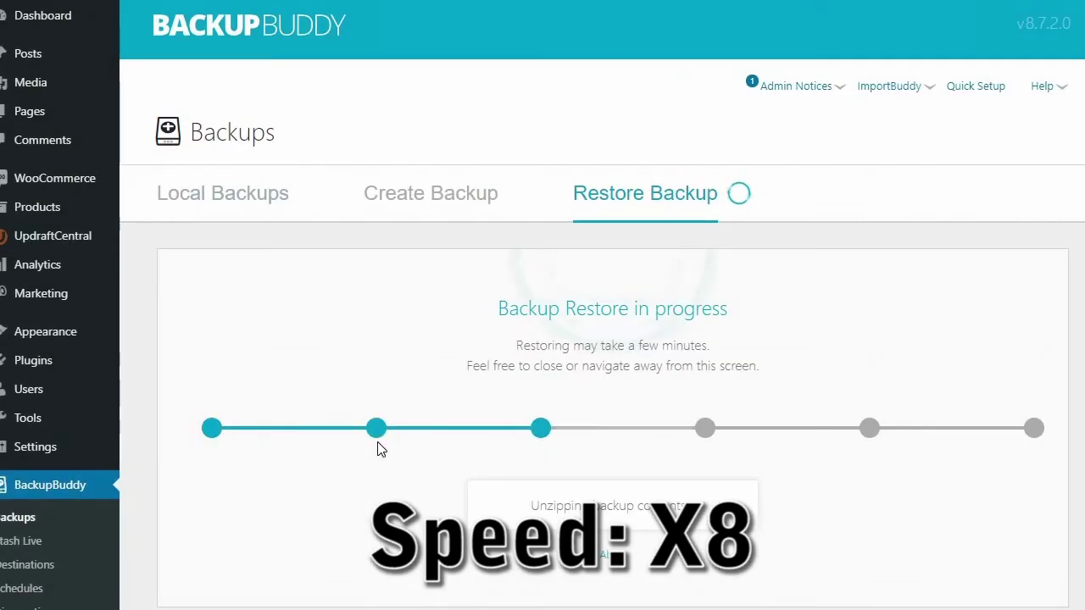
scroll(374, 447, down, 1)
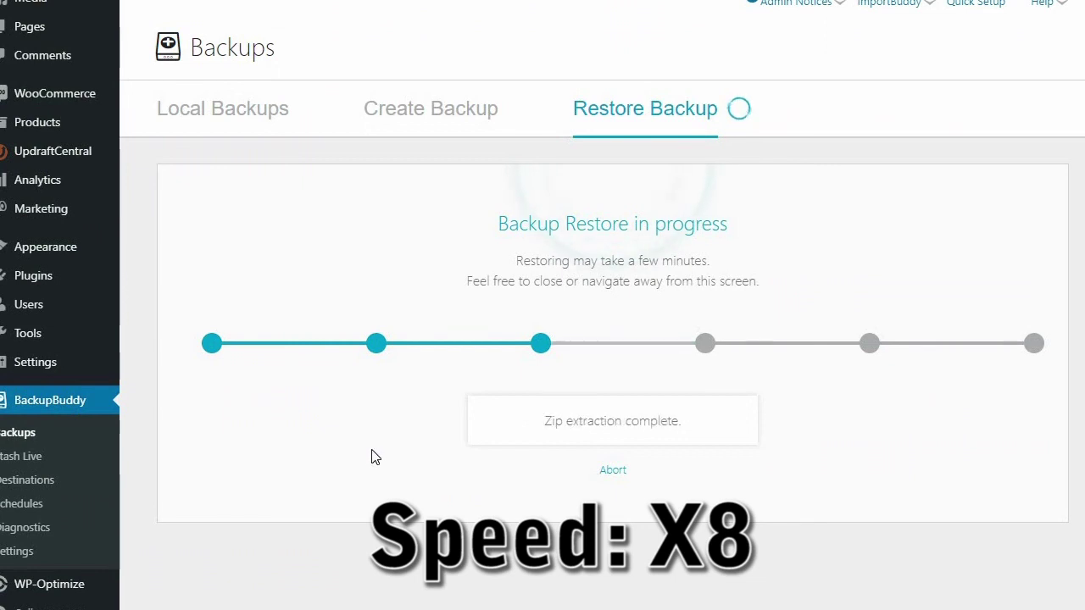